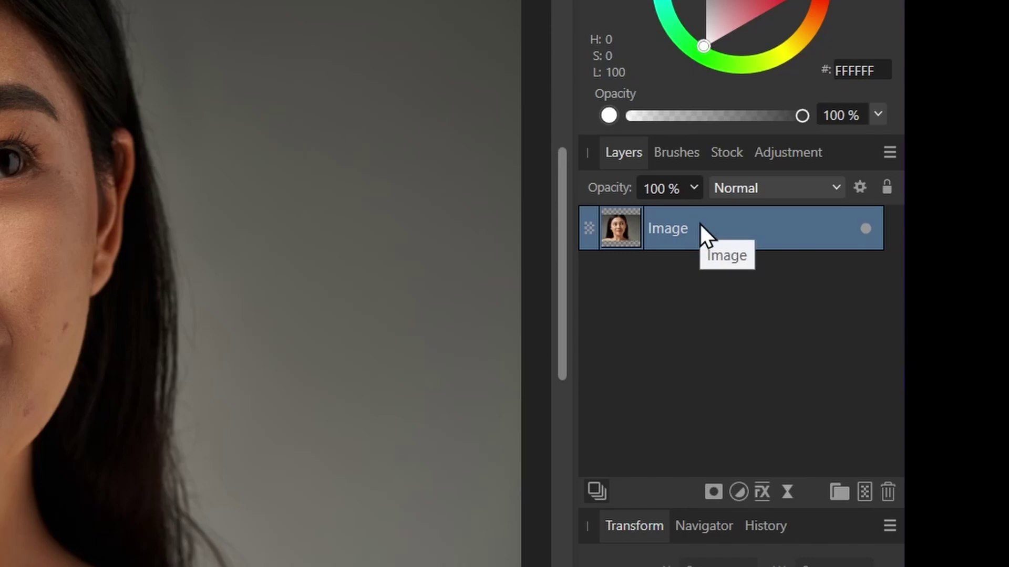
- Duplicate the Image layer, naming the lower copy Original and hiding it, with the upper Image layer left selected
key(ctrl+j)
double_click(681, 272)
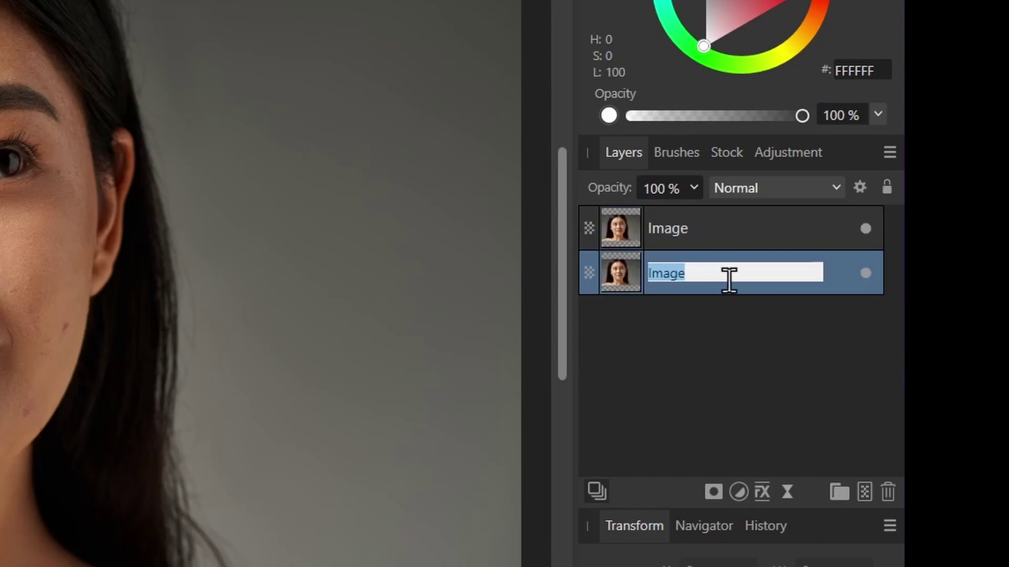
text(Original)
key(Return)
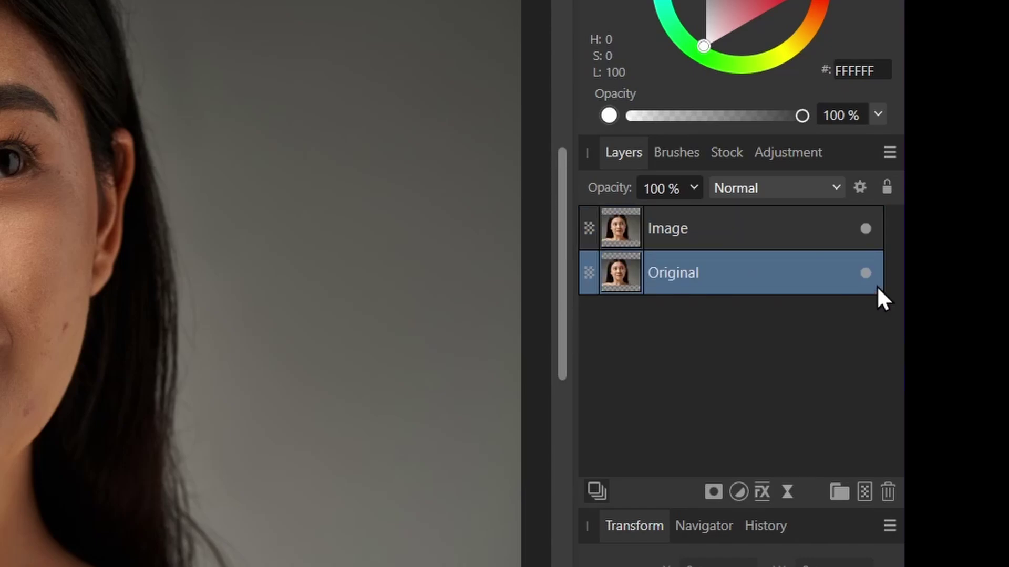
click(865, 273)
click(614, 228)
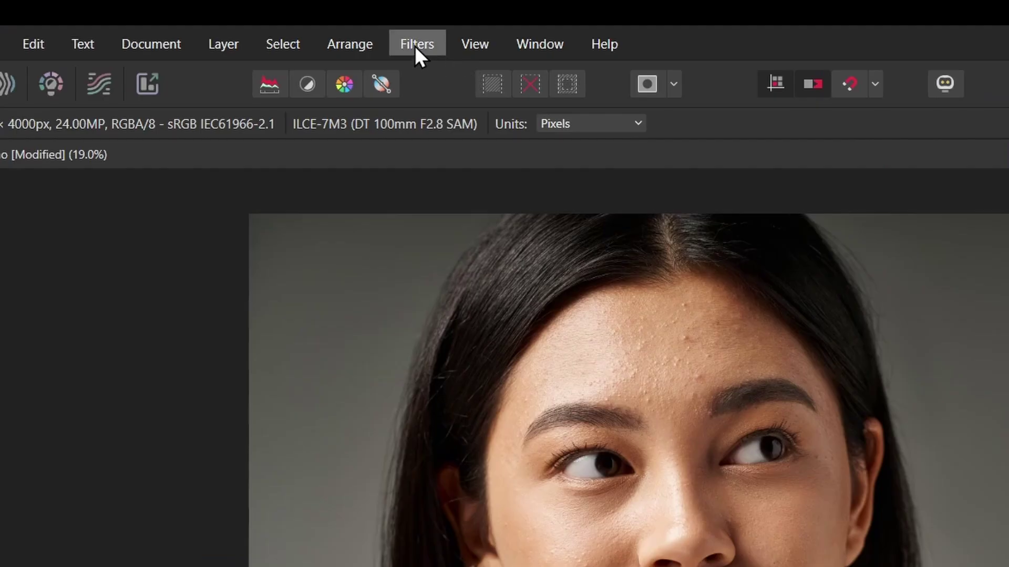
- Apply Frequency Separation to the Image layer using the Gaussian method with a 13.7 px radius
click(306, 11)
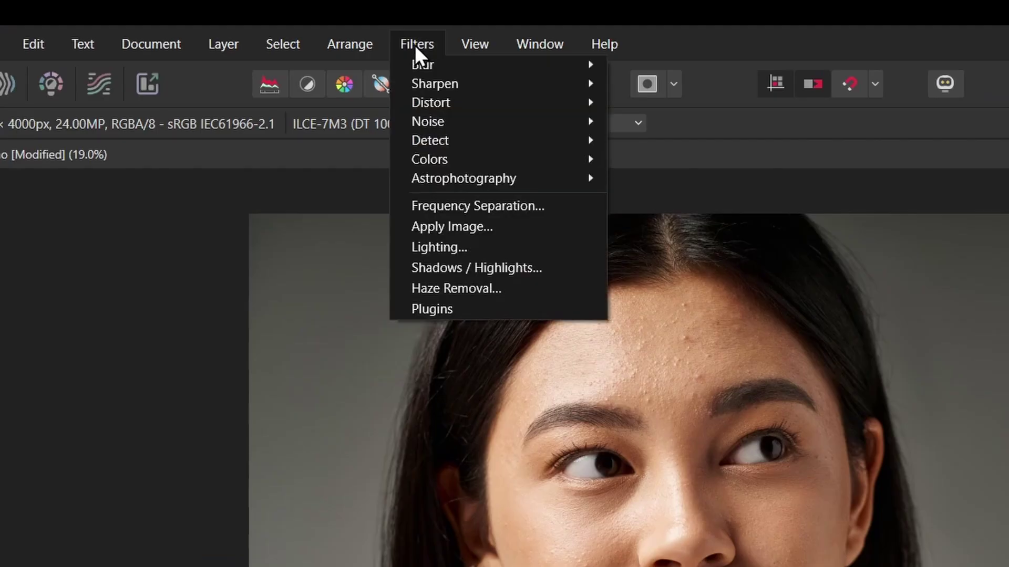
click(497, 206)
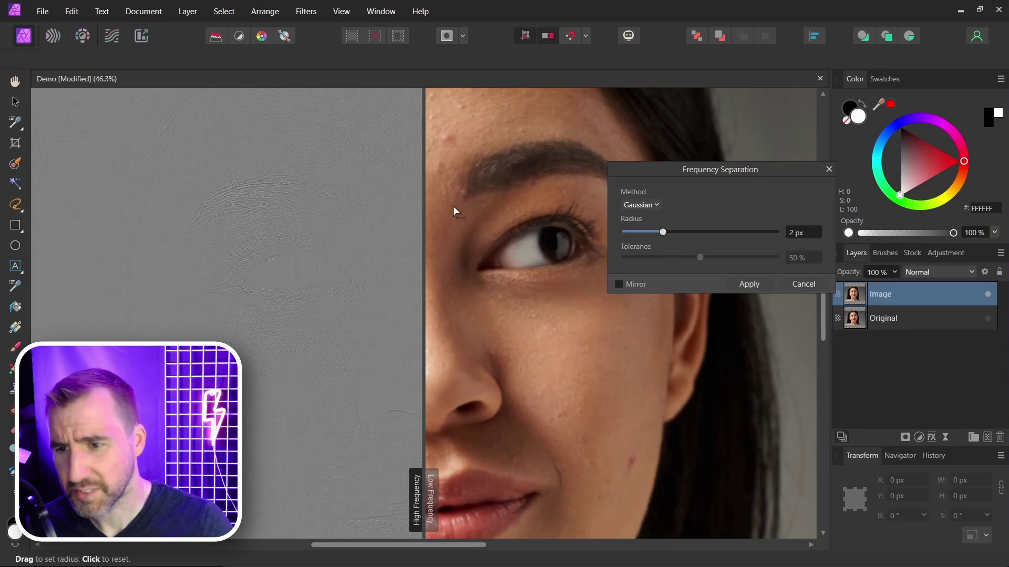
drag(646, 267, 615, 255)
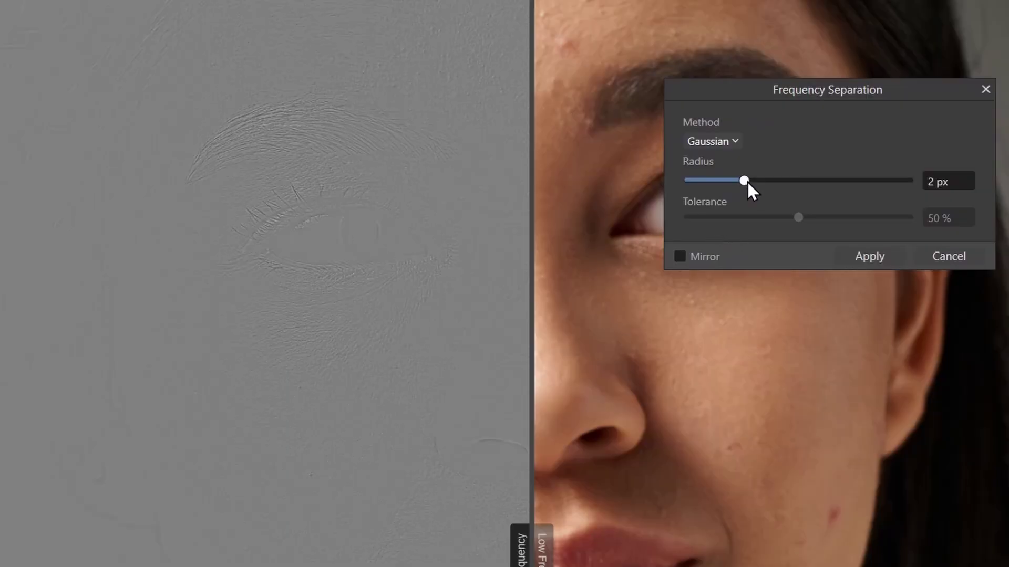
drag(745, 180, 765, 181)
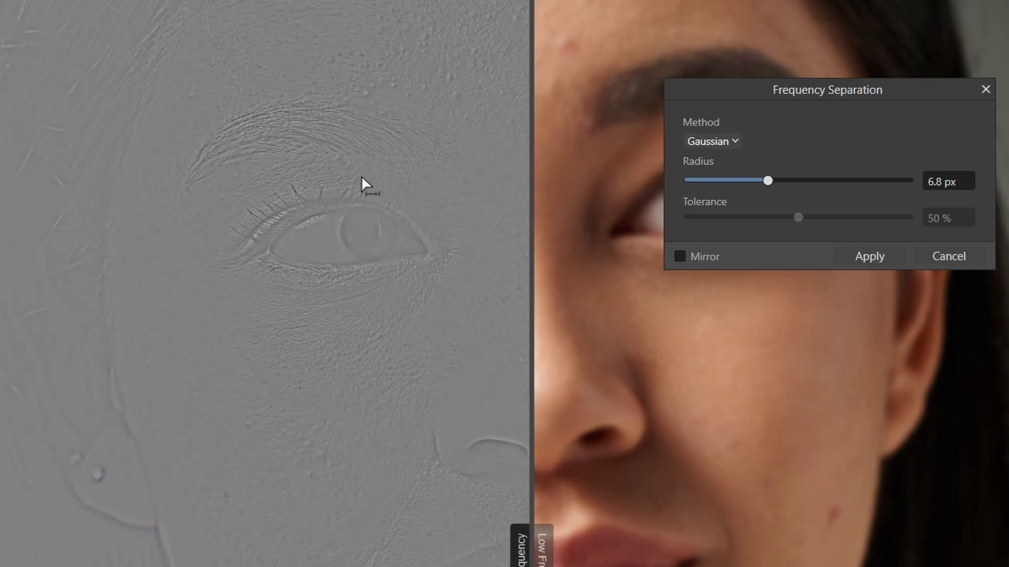
scroll(388, 336, down, 5)
drag(767, 181, 776, 181)
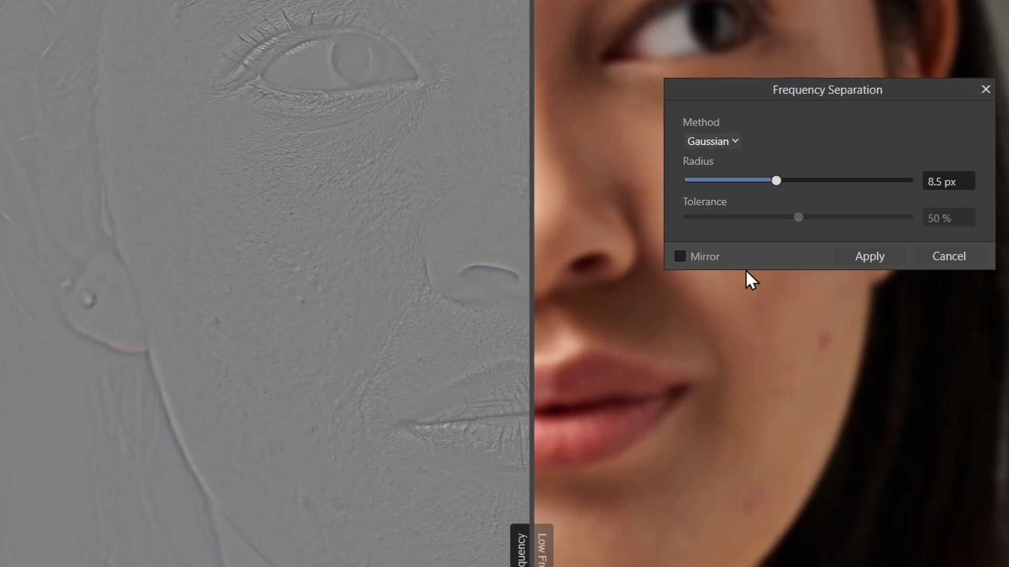
drag(778, 181, 800, 186)
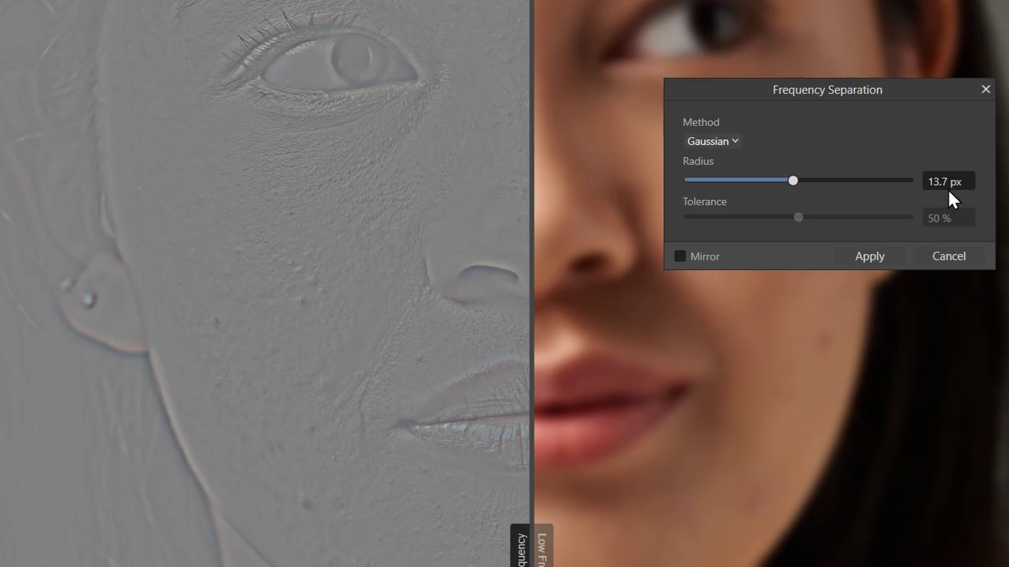
click(868, 258)
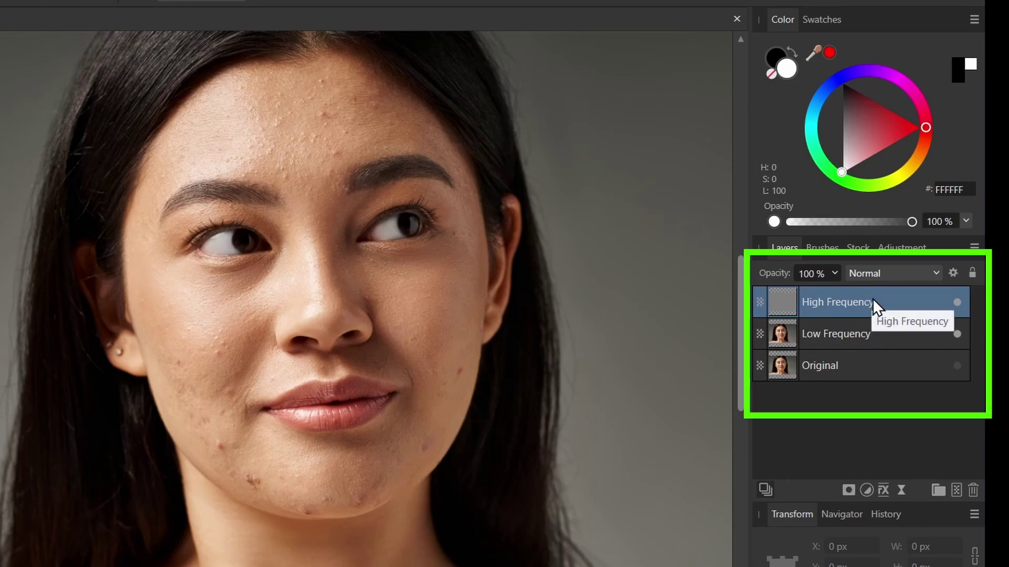
- Examine the High Frequency and Low Frequency layers separately, including their blend modes, and then both layers combined
click(958, 334)
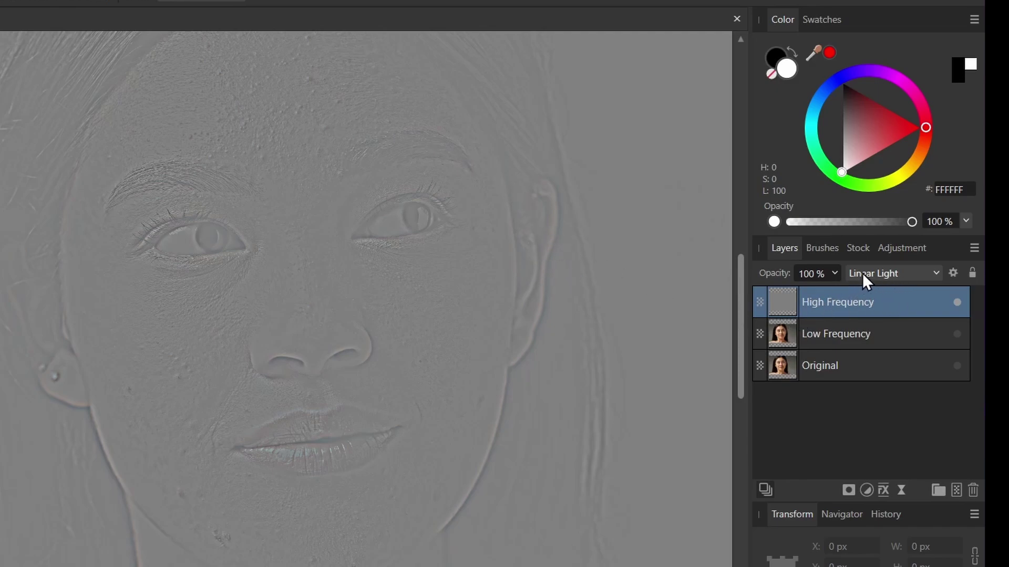
click(958, 302)
click(957, 335)
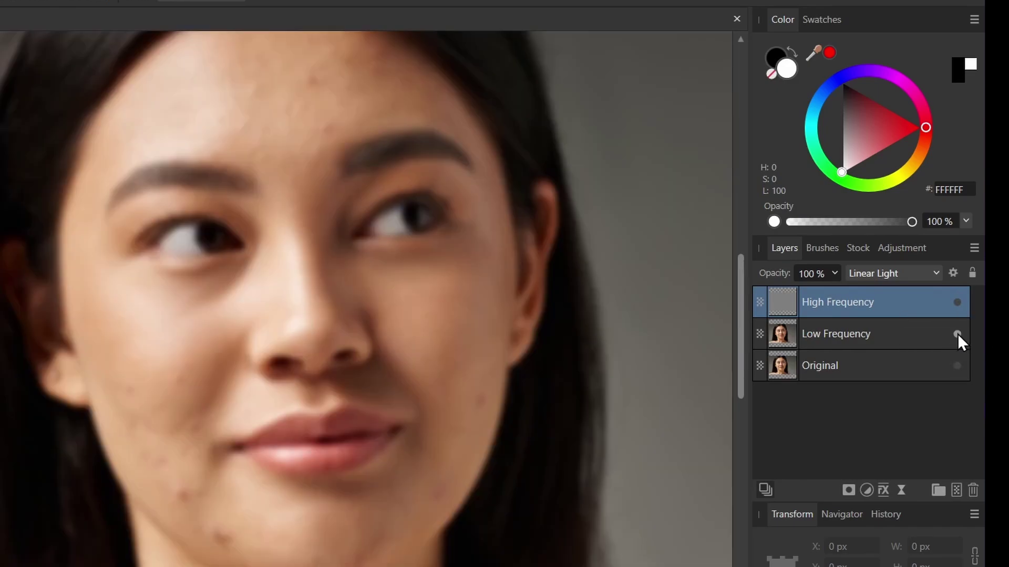
click(925, 334)
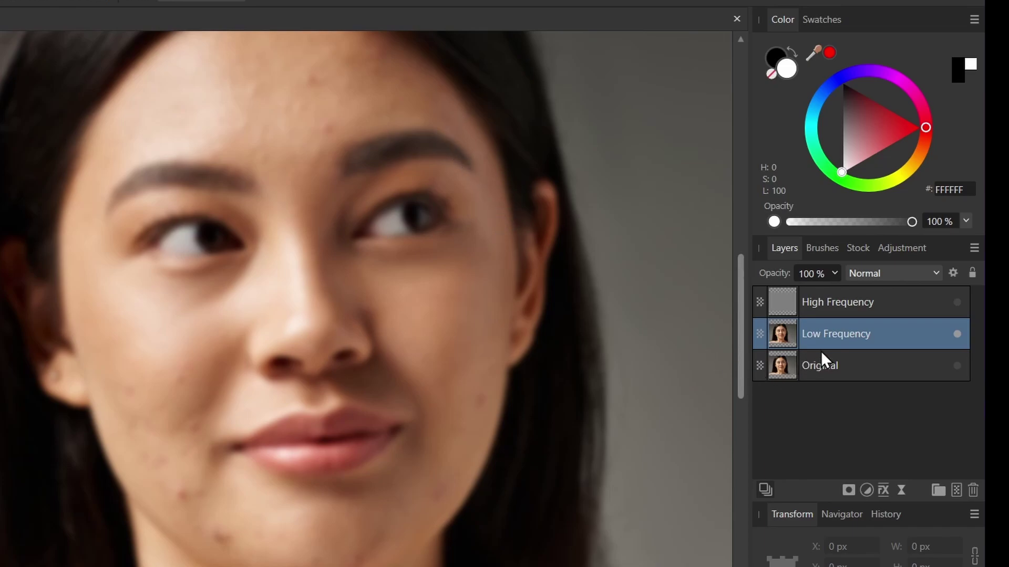
click(835, 307)
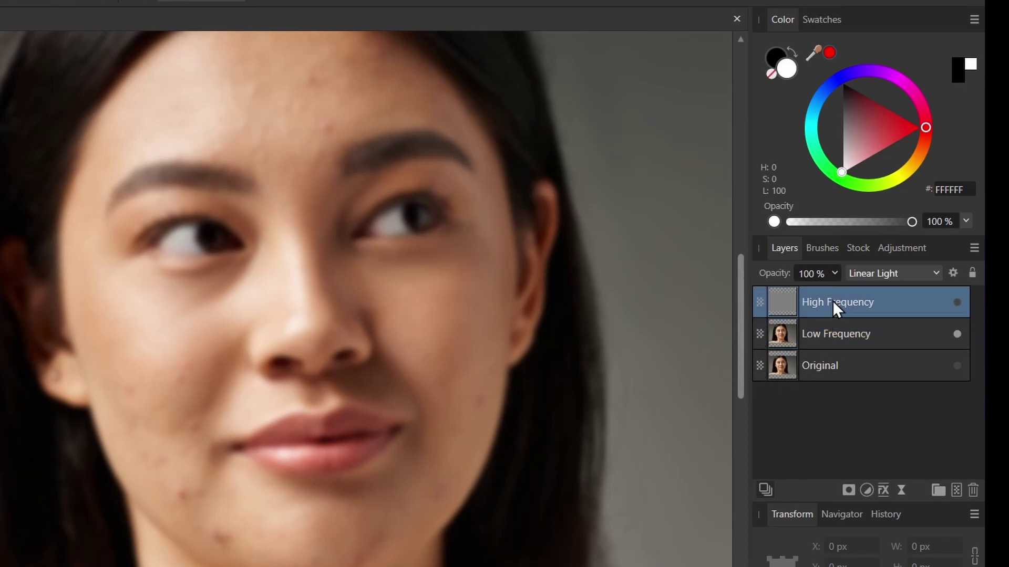
click(958, 302)
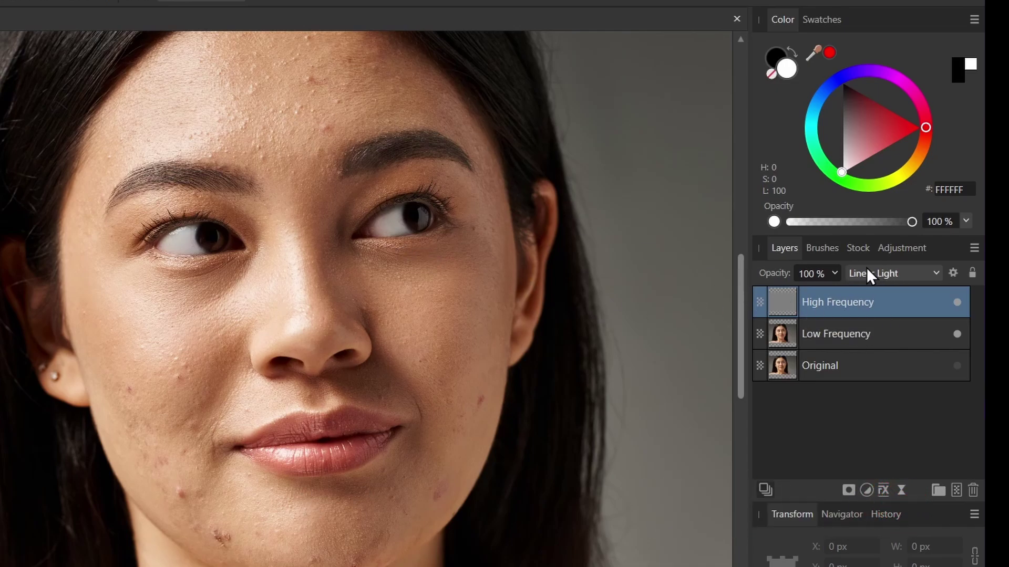
click(865, 336)
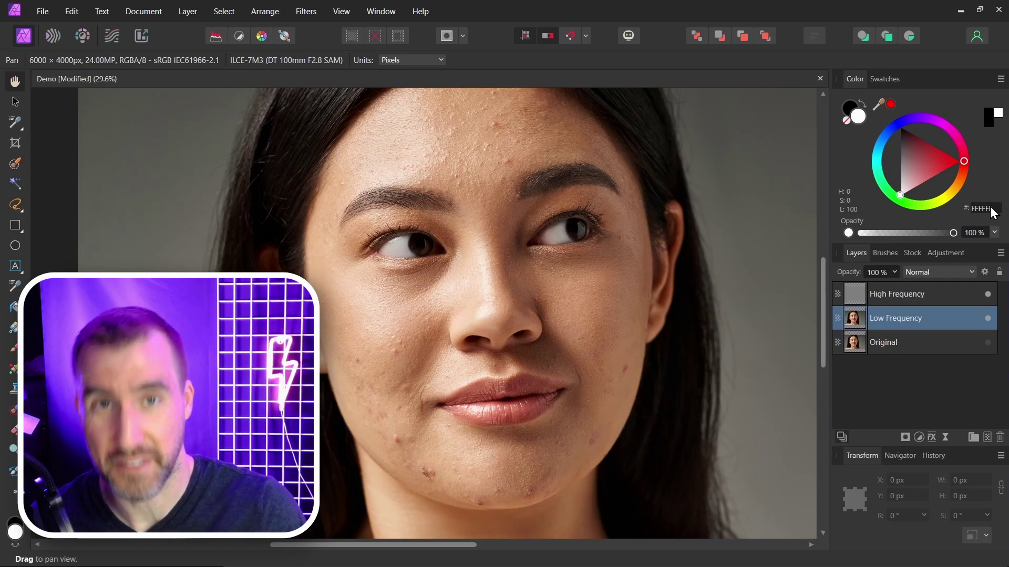
- Isolate the High Frequency layer for texture retouching and reduce the Inpainting Brush width to 90 px
click(988, 319)
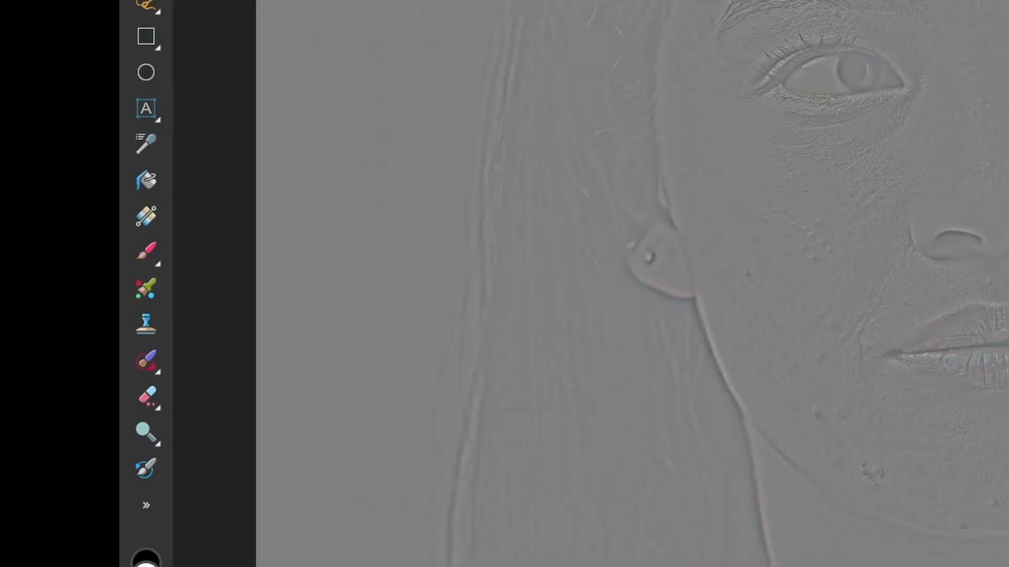
click(146, 360)
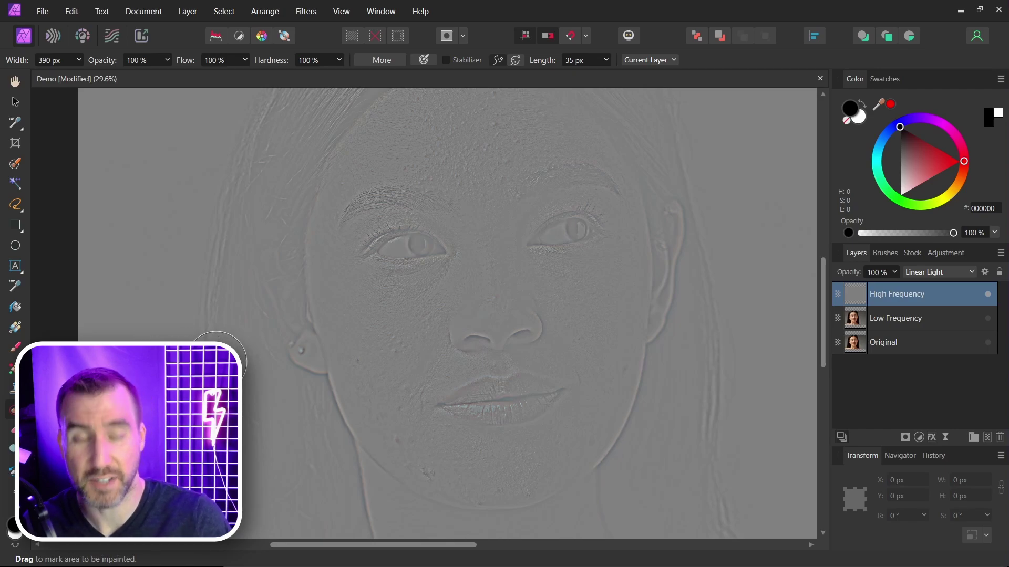
key([)
key([)
key([)
key([)
key([)
key([)
key([)
key([)
key([)
key([)
key([)
key([)
key([)
key([)
key([)
key([)
key([)
key([)
key([)
key([)
- Inpaint the textured blemishes on the cheek and chin on the High Frequency layer
drag(433, 368, 436, 283)
scroll(431, 385, up, 3)
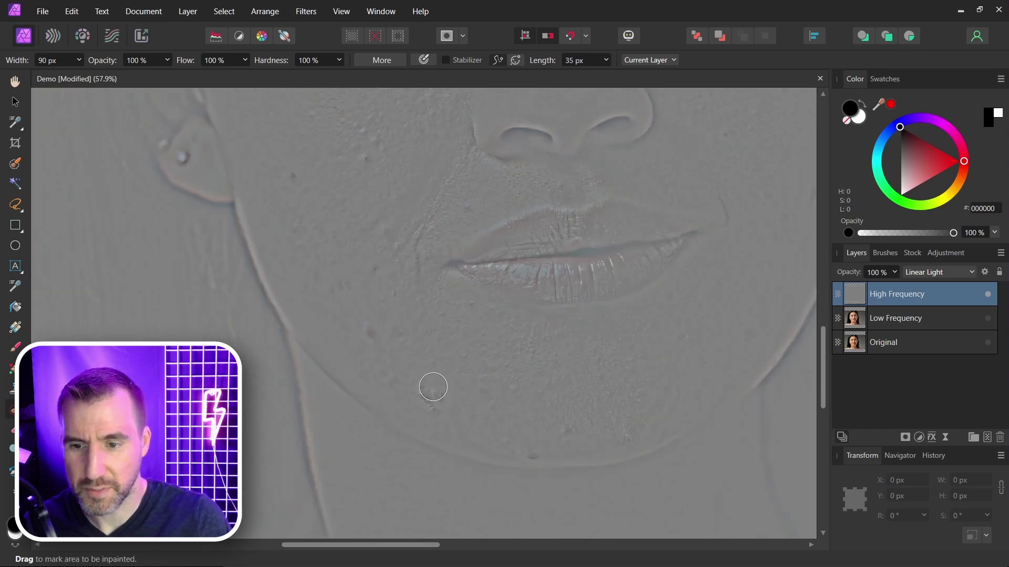
click(471, 376)
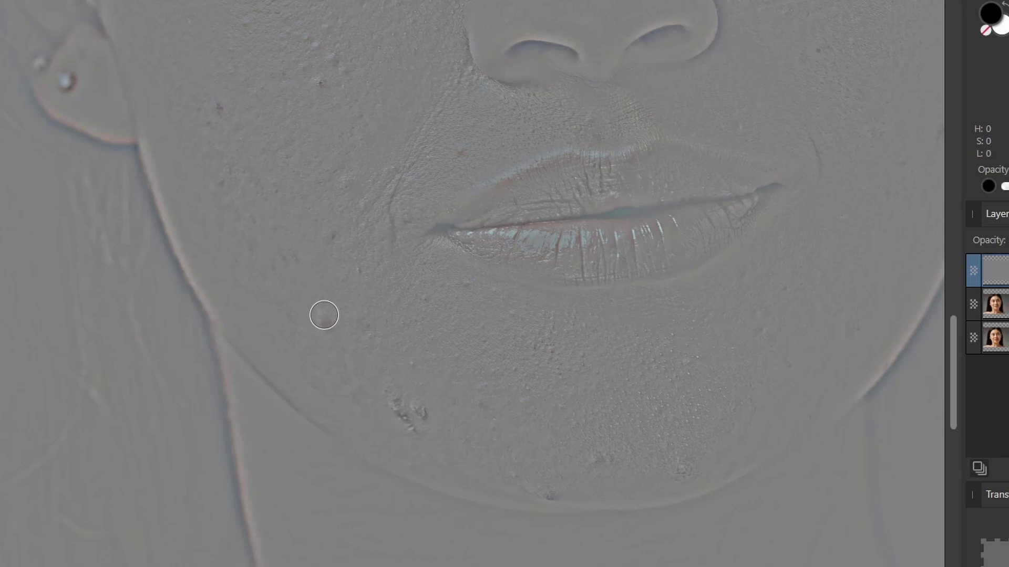
drag(324, 316, 334, 316)
click(216, 108)
drag(409, 394, 424, 416)
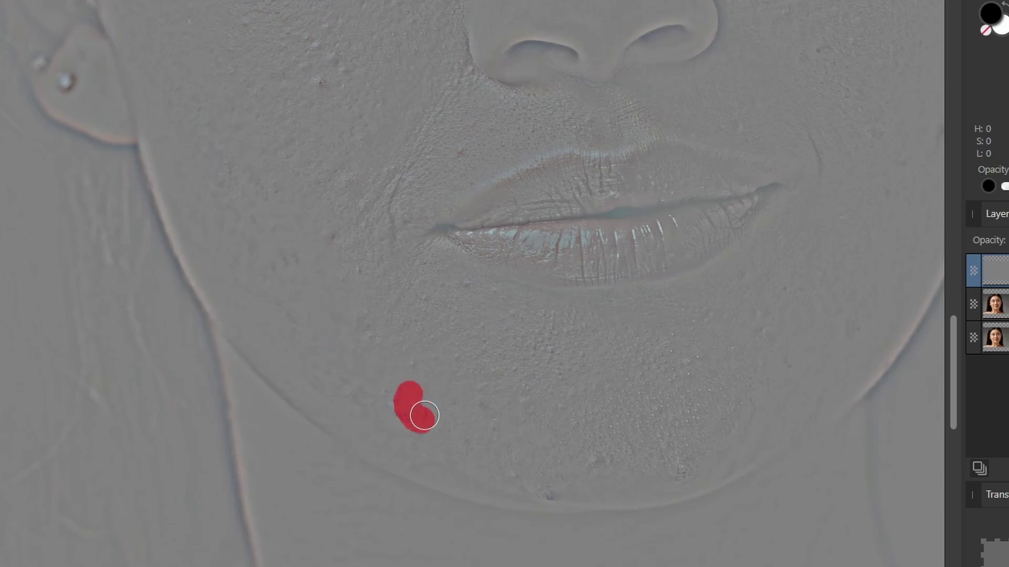
drag(330, 93, 318, 82)
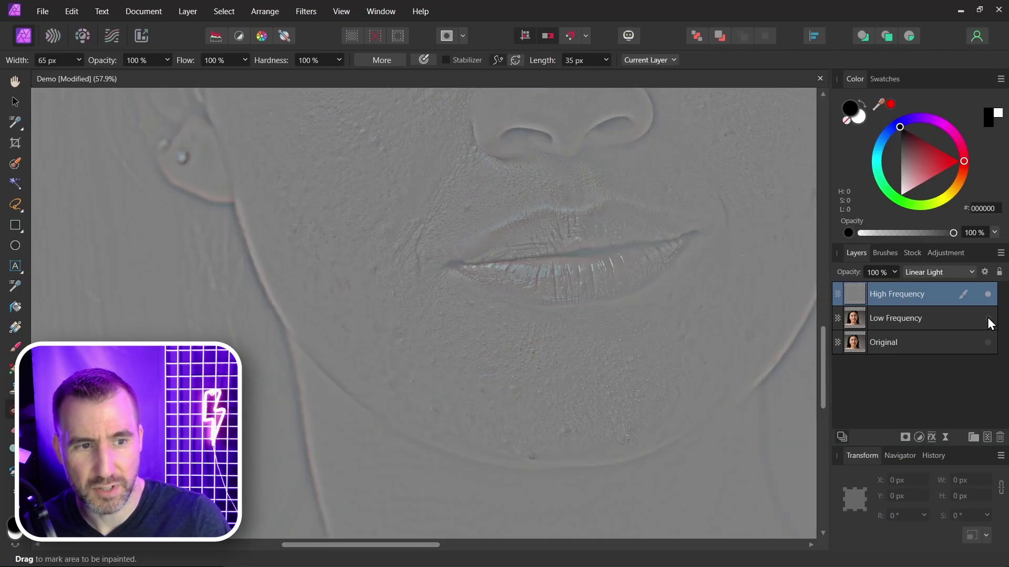
- Isolate the Low Frequency layer by making it visible and selected while hiding the High Frequency layer
click(988, 319)
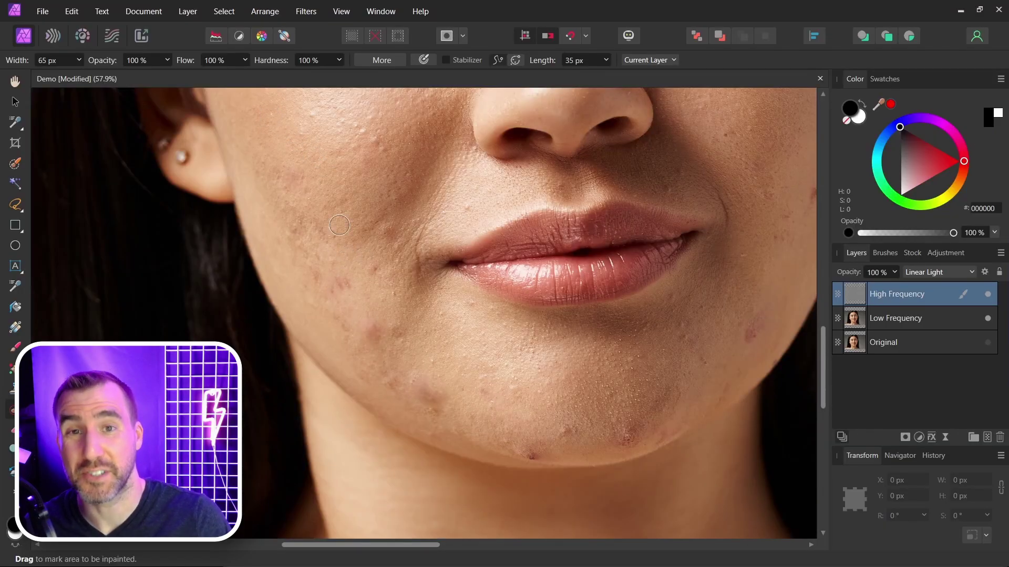
shift+click(988, 323)
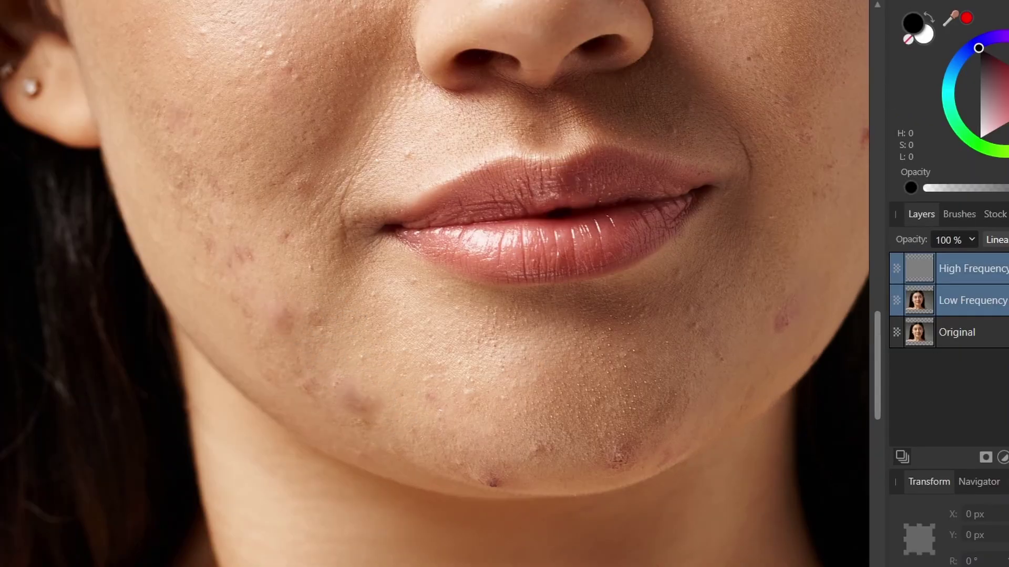
click(951, 313)
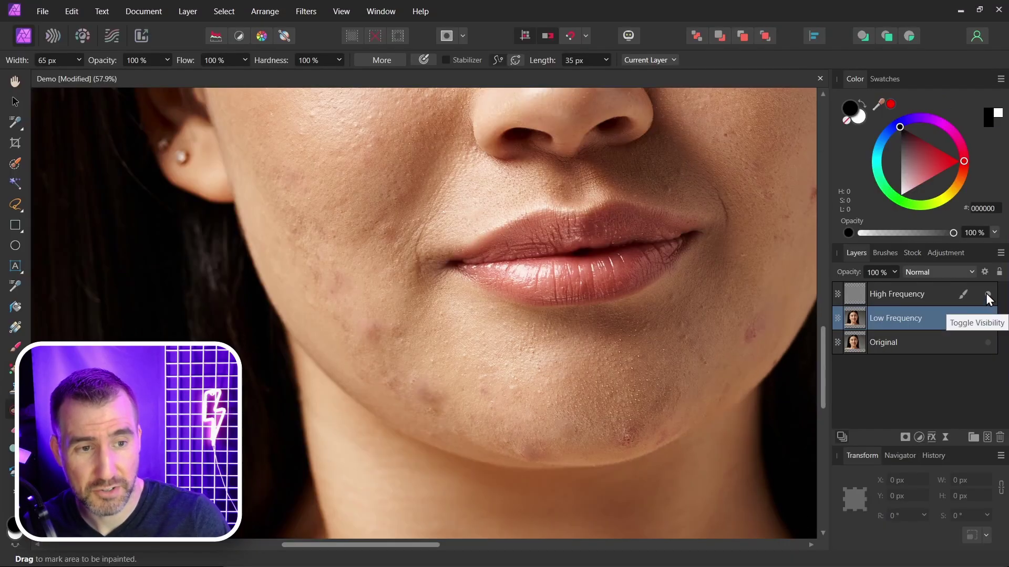
click(988, 294)
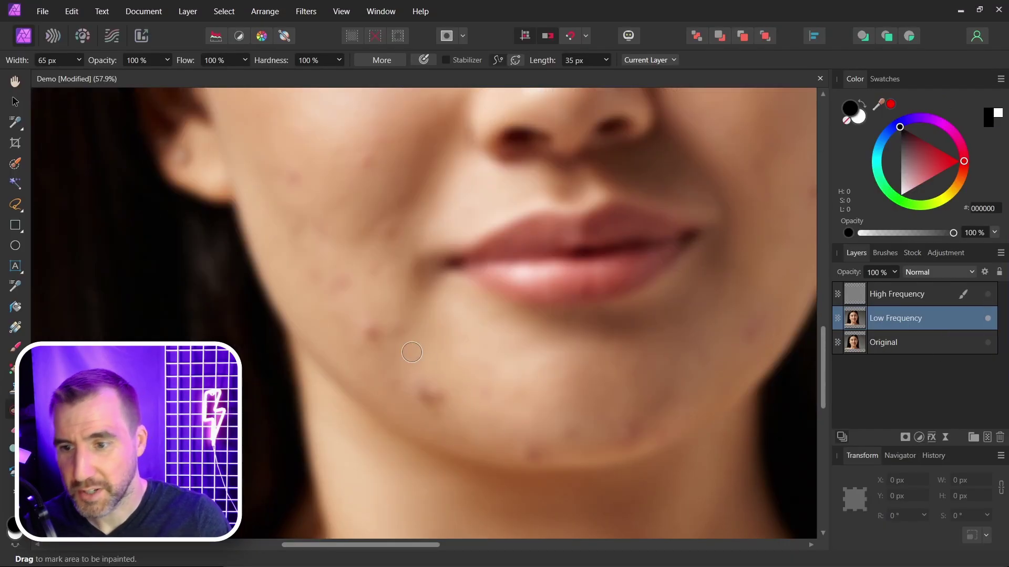
- Inpaint the discoloured spots on the lower cheek and chin on the Low Frequency layer, and show the High Frequency layer again
scroll(445, 396, up, 2)
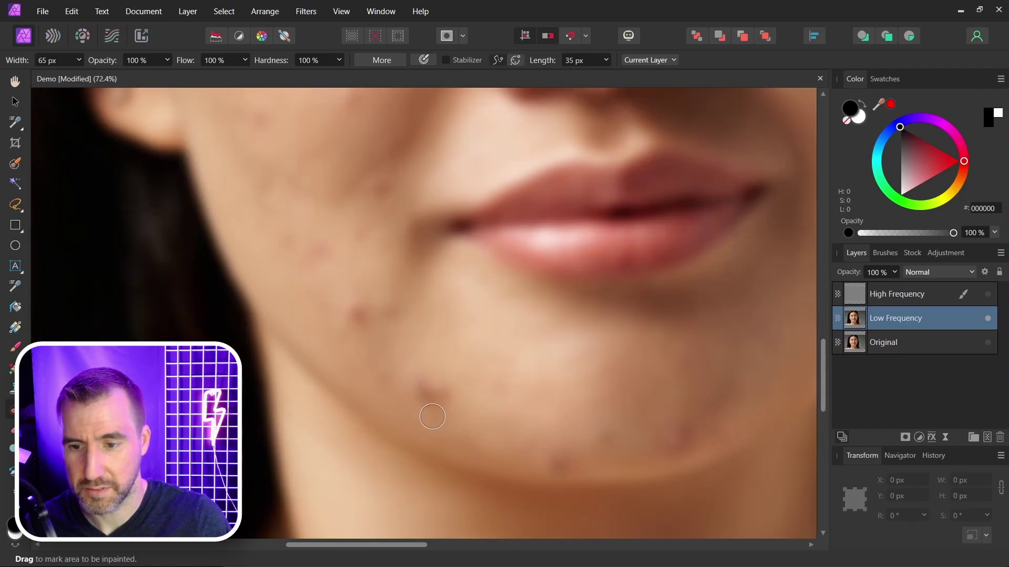
drag(427, 386, 436, 394)
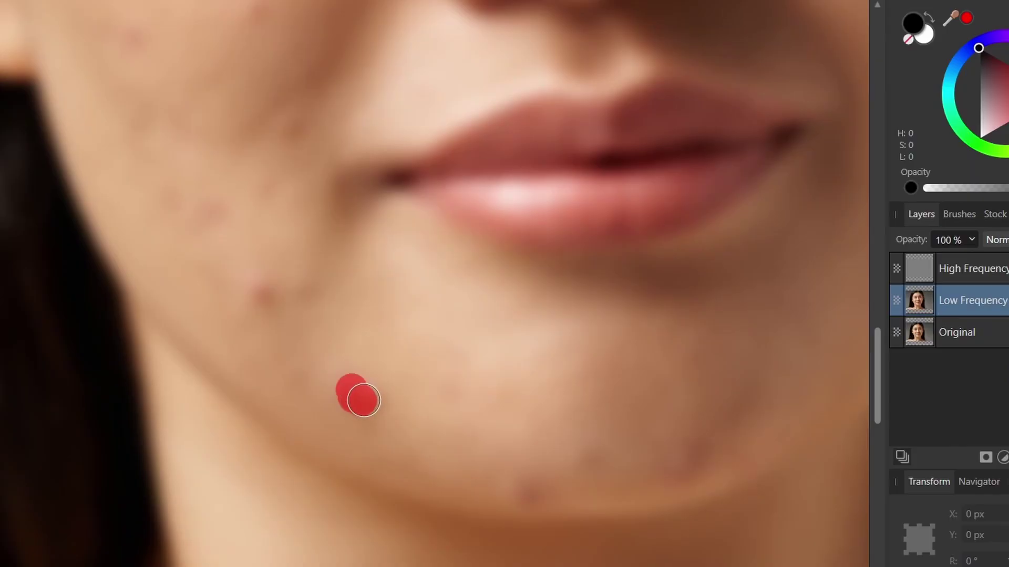
drag(363, 400, 370, 425)
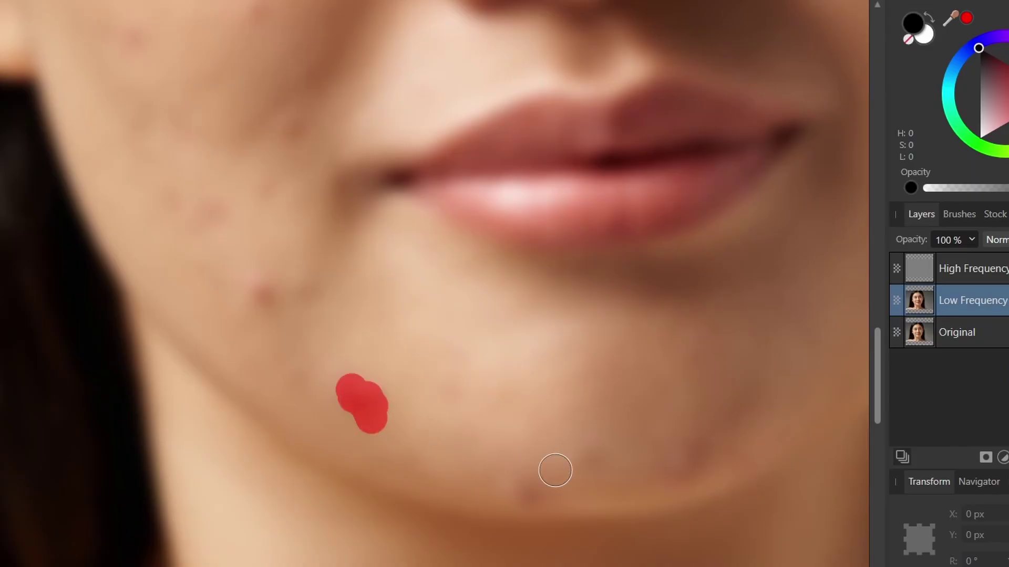
drag(268, 294, 266, 287)
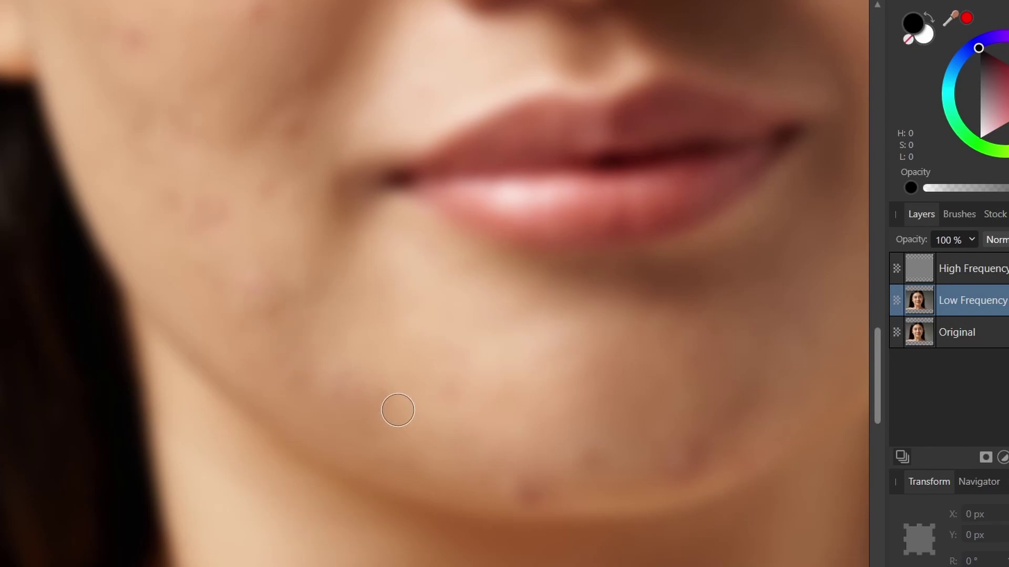
click(524, 494)
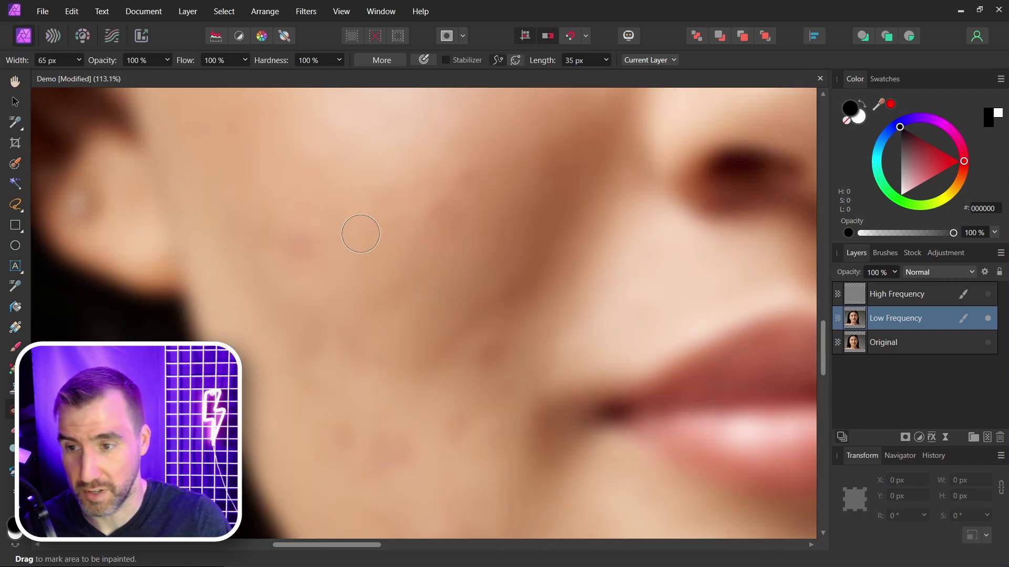
click(988, 294)
click(972, 294)
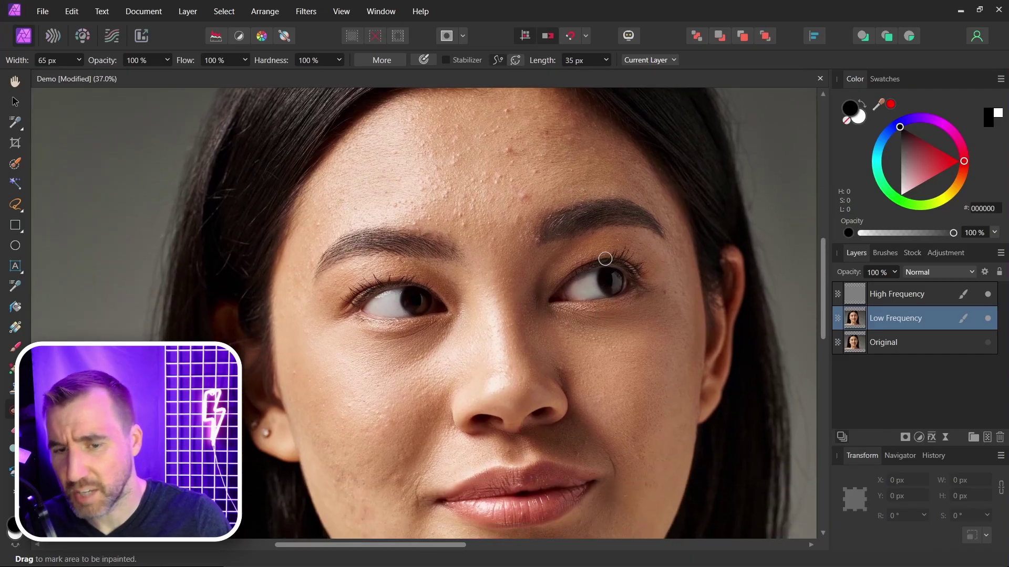
- Inpaint the raised bumps and blemishes across the forehead with the High Frequency layer isolated
scroll(586, 278, up, 2)
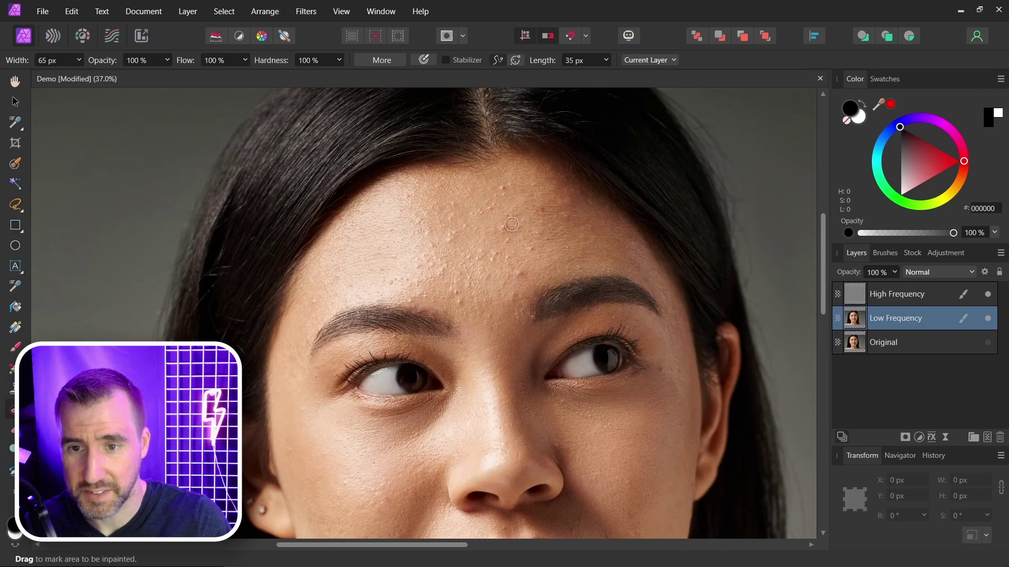
scroll(520, 226, up, 3)
drag(496, 234, 501, 227)
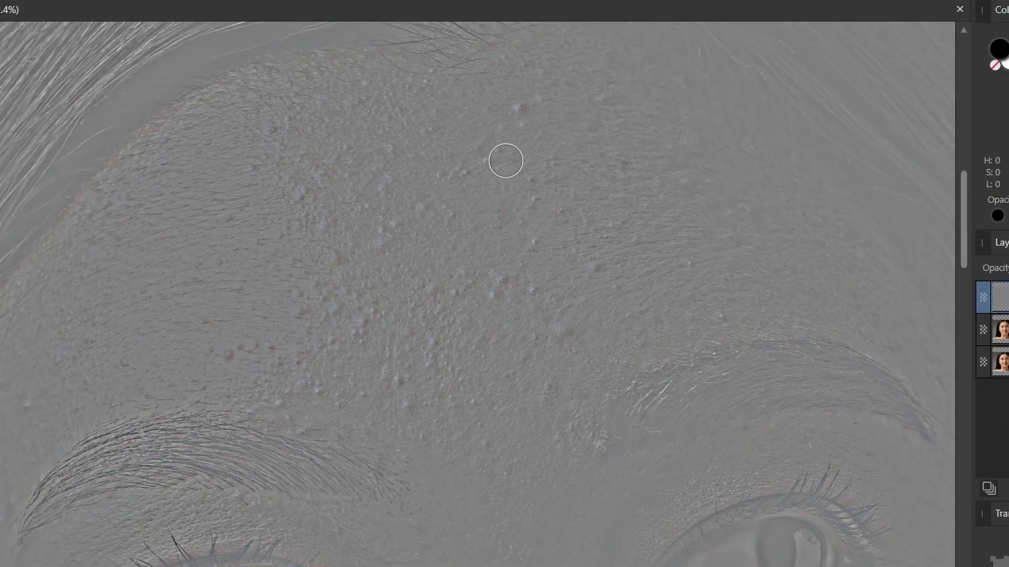
drag(471, 189, 444, 200)
click(519, 115)
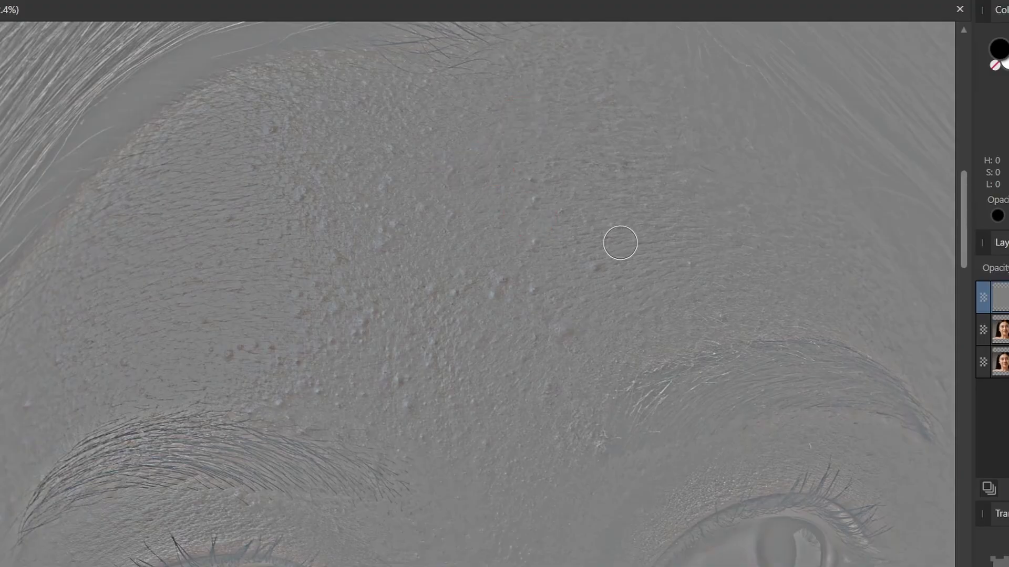
drag(568, 324, 568, 335)
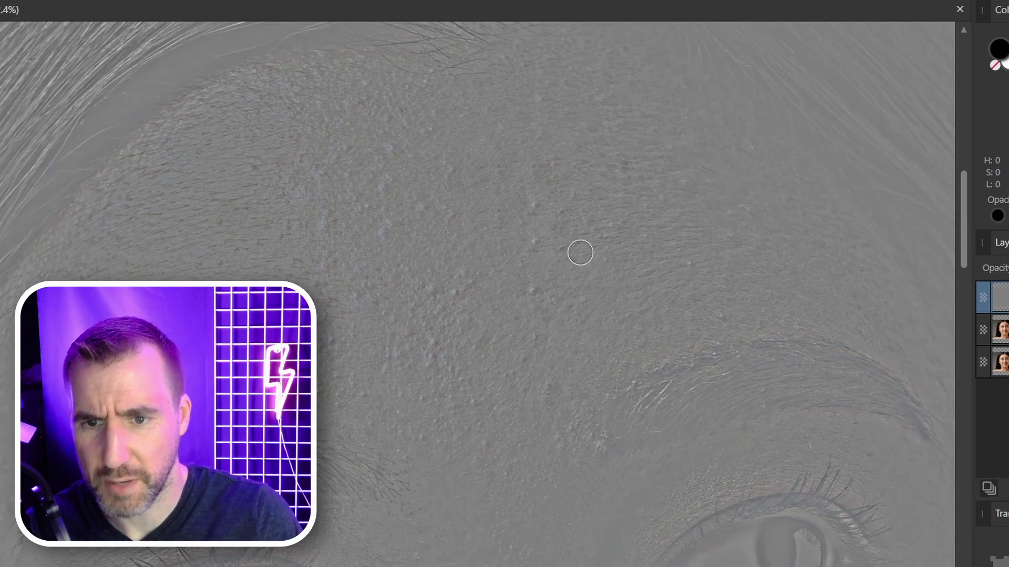
scroll(544, 247, up, 3)
scroll(536, 244, up, 2)
click(543, 239)
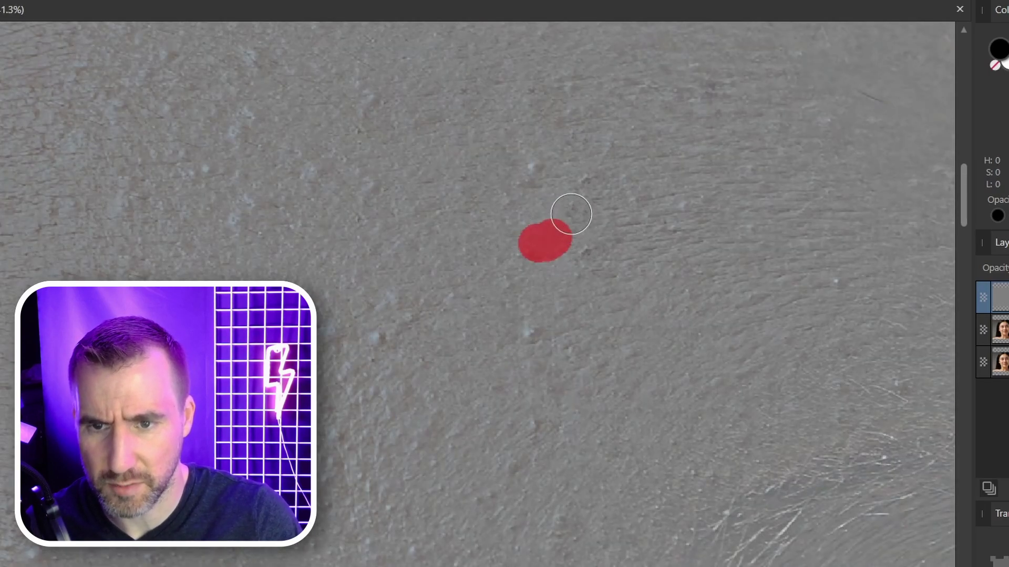
drag(529, 169, 547, 168)
- Inpaint the curved skin crease beside the mouth corner on the High Frequency layer
scroll(542, 340, down, 5)
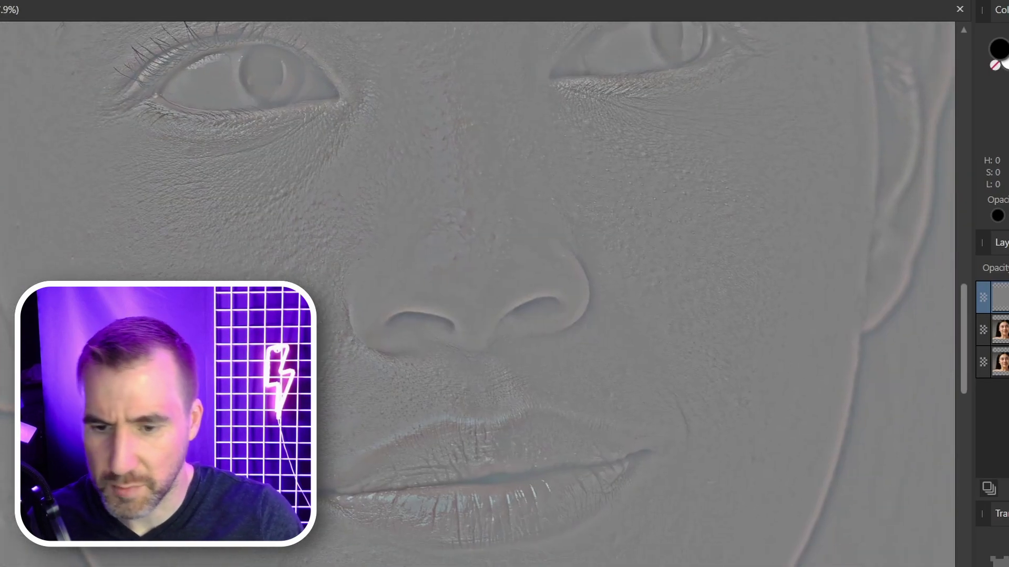
drag(639, 401, 592, 308)
scroll(590, 361, up, 3)
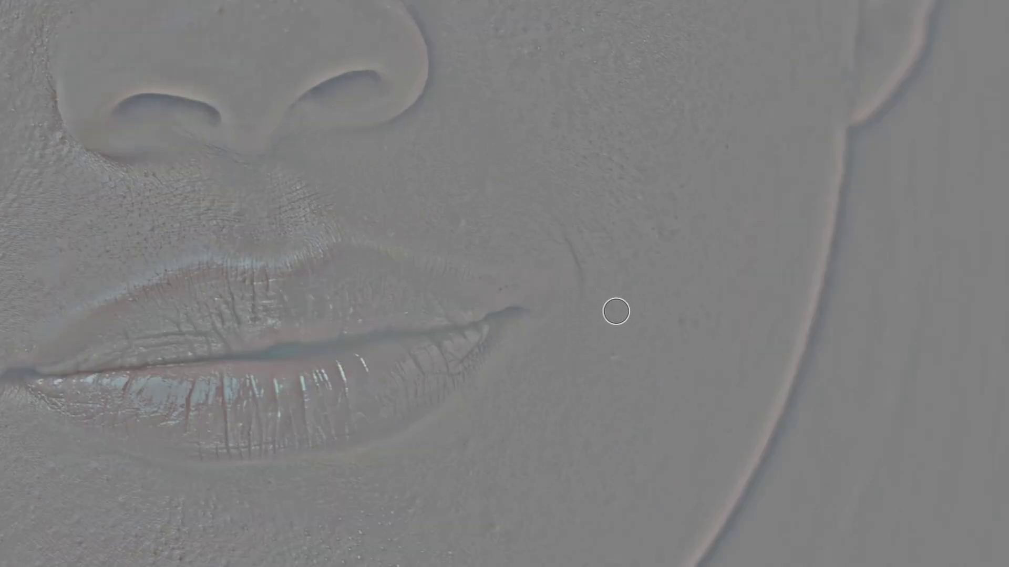
mouse_move(558, 217)
mouse_down()
mouse_move(578, 251)
mouse_move(588, 312)
mouse_up()
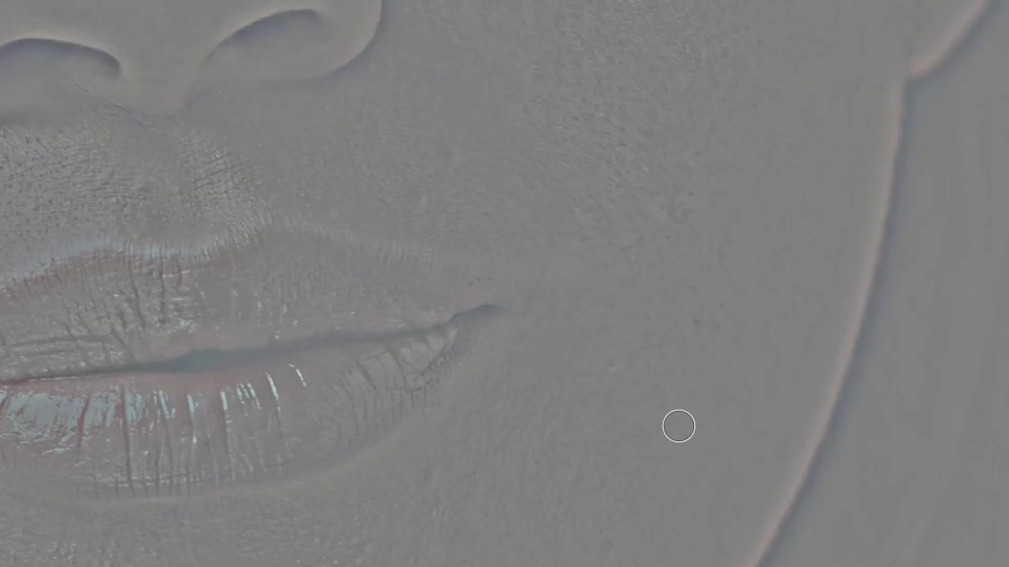